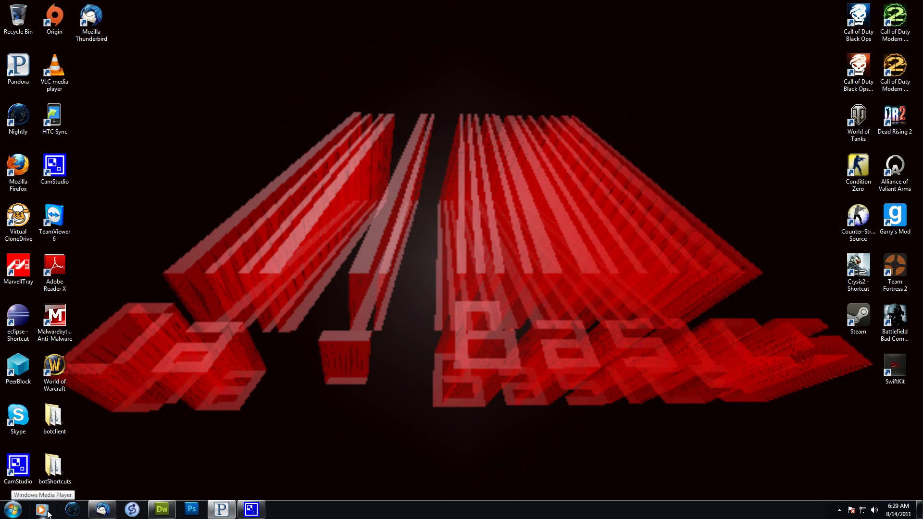
# Launch Windows Media Player from the list of all installed programs
pyautogui.click(19, 514)
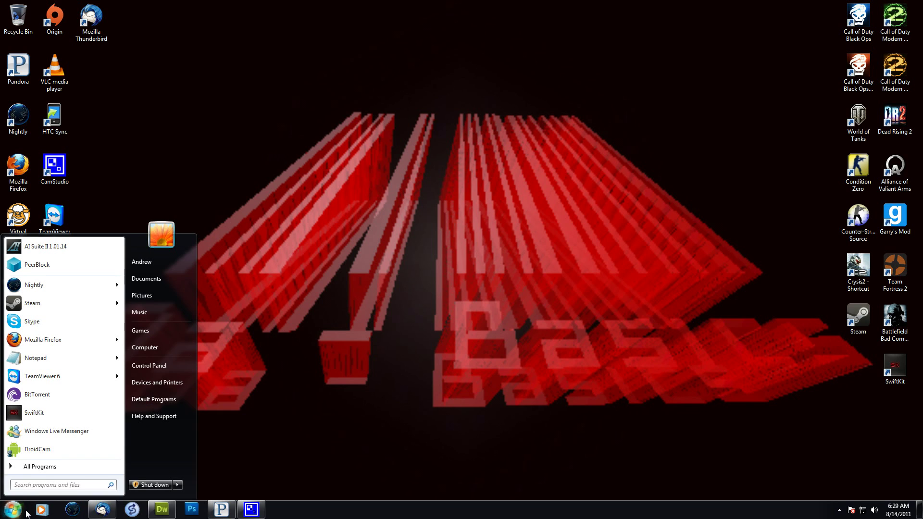
pyautogui.click(21, 469)
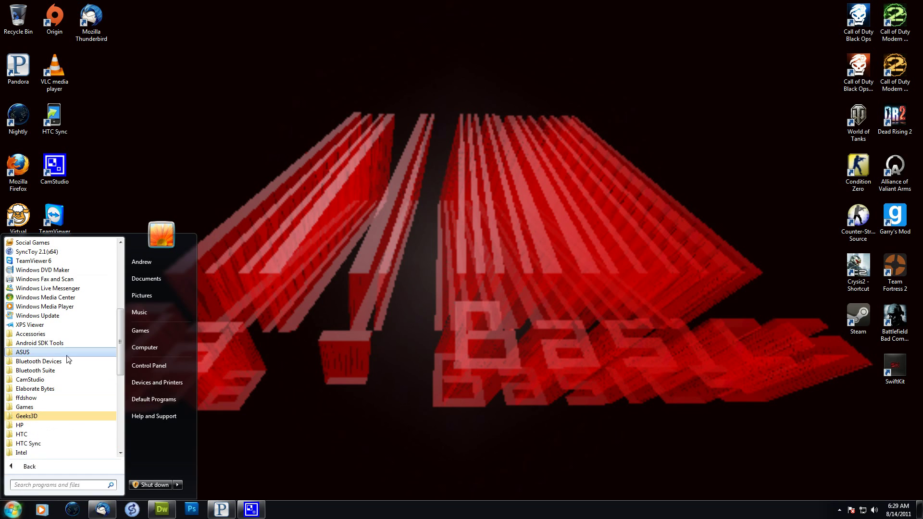
pyautogui.scroll(2, 124, 331)
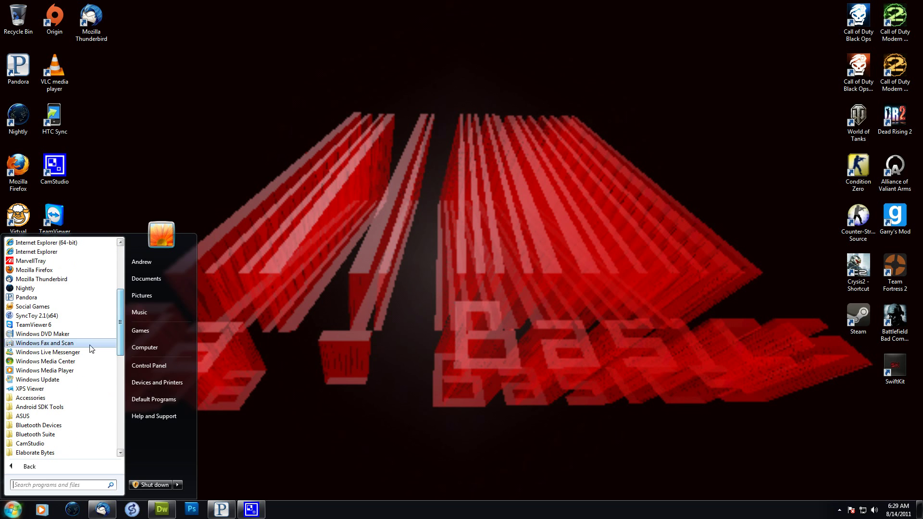
pyautogui.click(70, 371)
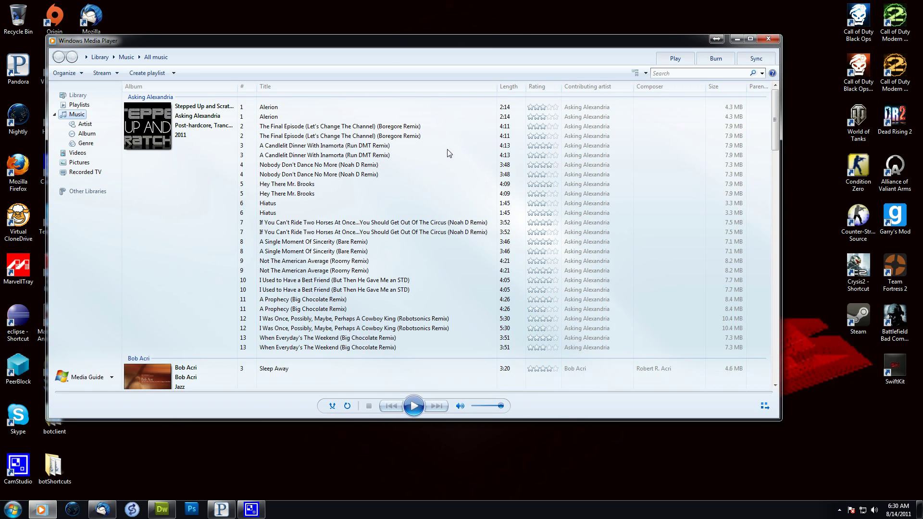
# View the Playlists and Music sections of the media library
pyautogui.click(78, 105)
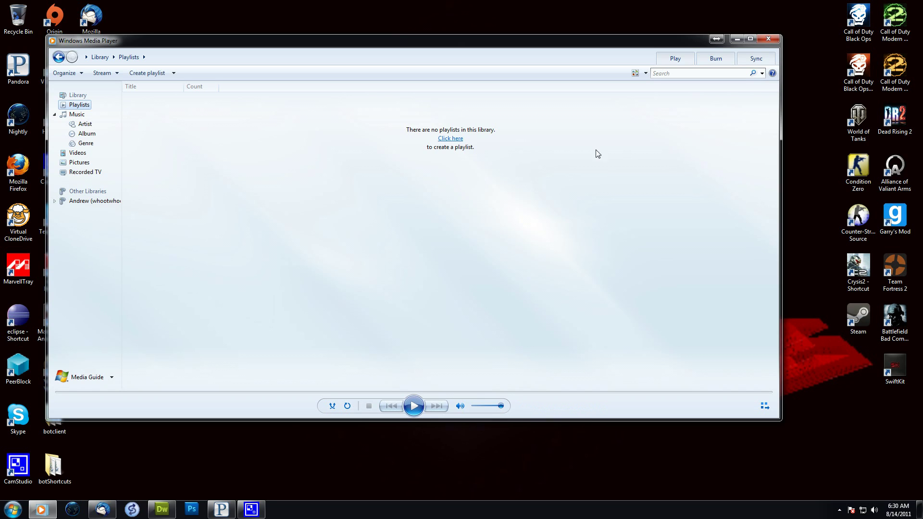
pyautogui.moveTo(381, 118); pyautogui.dragTo(535, 168)
pyautogui.moveTo(388, 129); pyautogui.dragTo(571, 176)
pyautogui.click(68, 113)
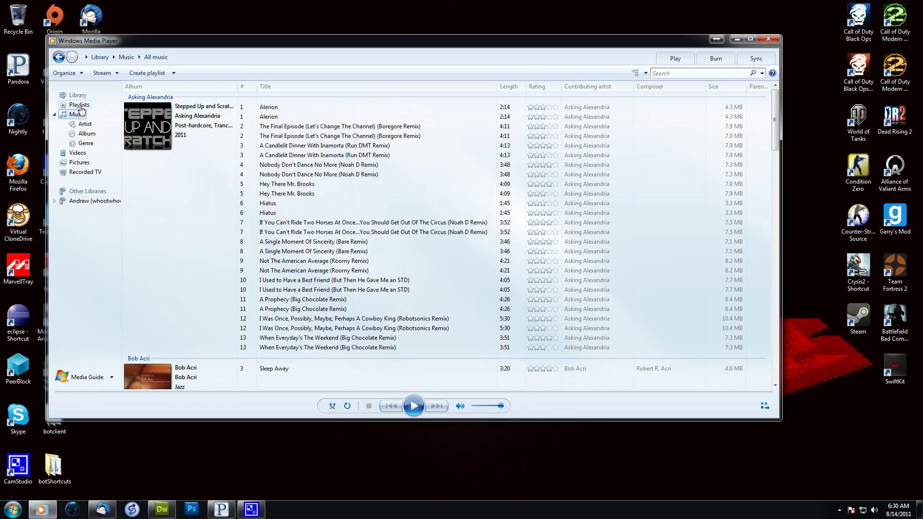
pyautogui.click(73, 106)
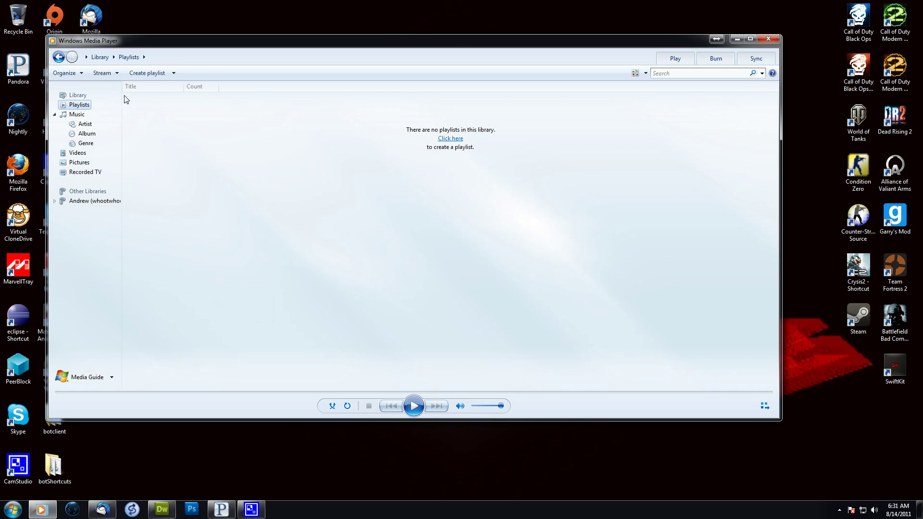
# Open the additional media streaming options, show devices on the local network, and accept the settings
pyautogui.click(113, 76)
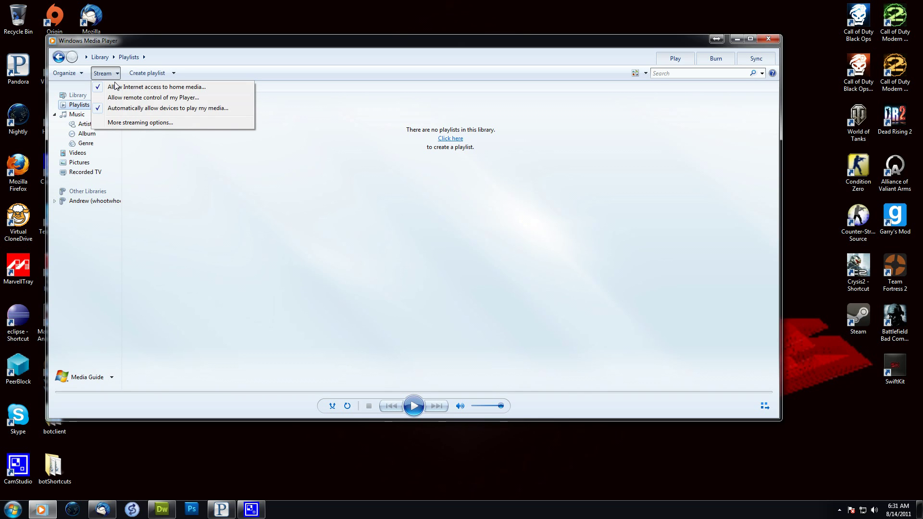
pyautogui.click(124, 122)
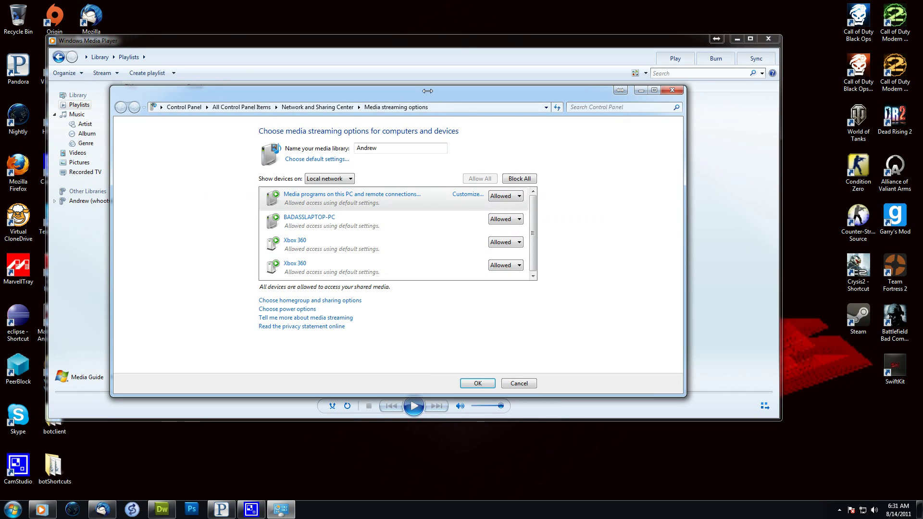
pyautogui.moveTo(427, 91); pyautogui.dragTo(431, 83)
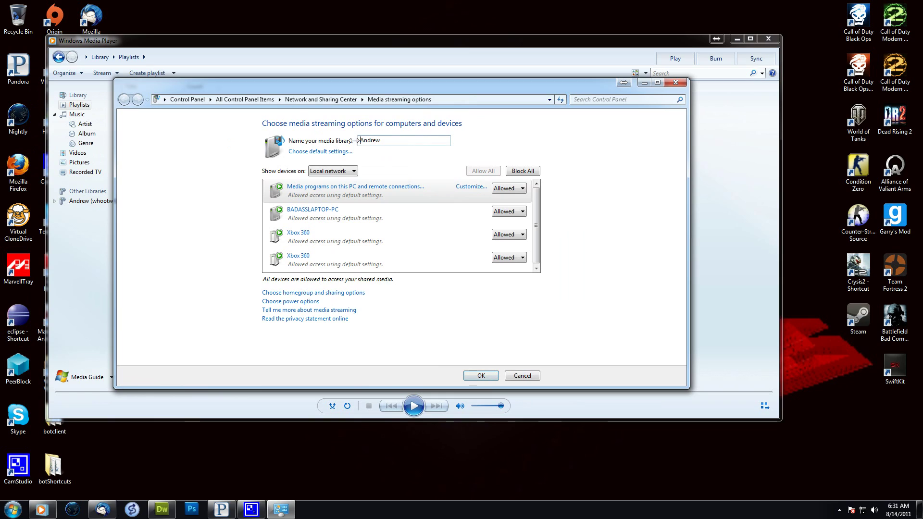
pyautogui.moveTo(358, 140); pyautogui.dragTo(383, 146)
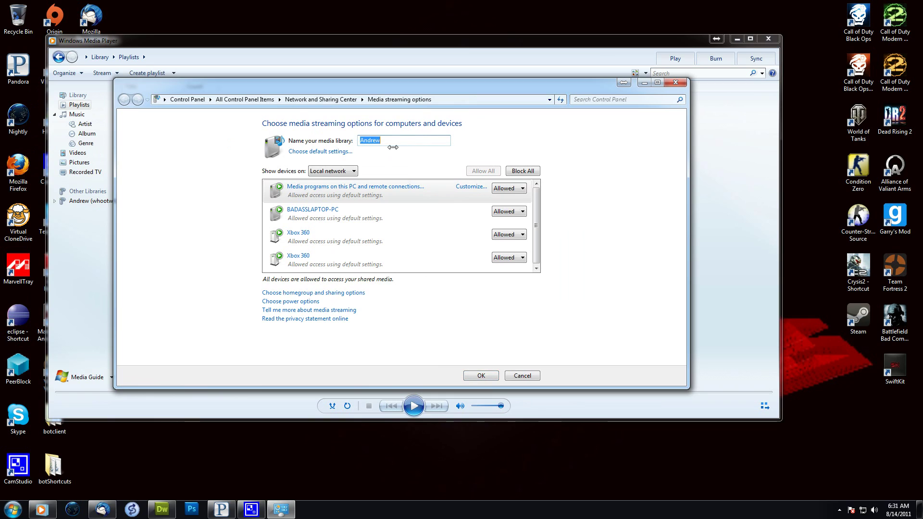
pyautogui.click(321, 171)
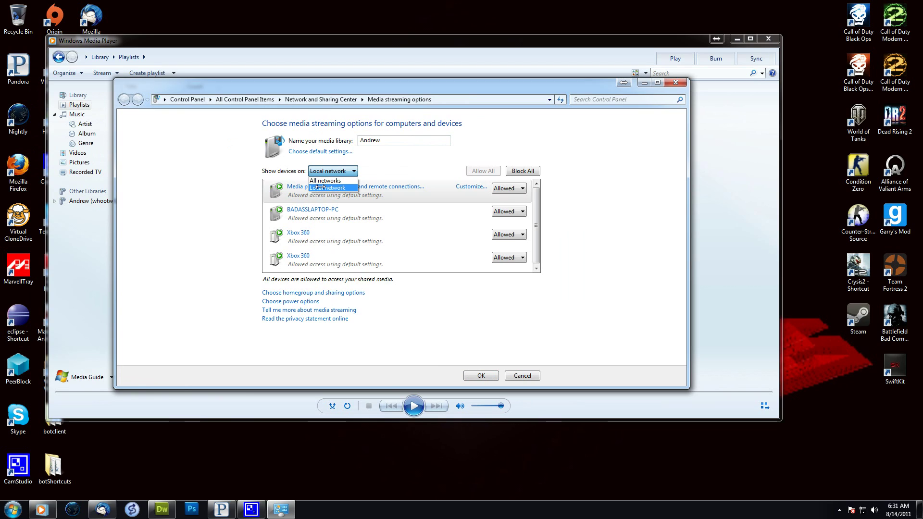
pyautogui.click(320, 187)
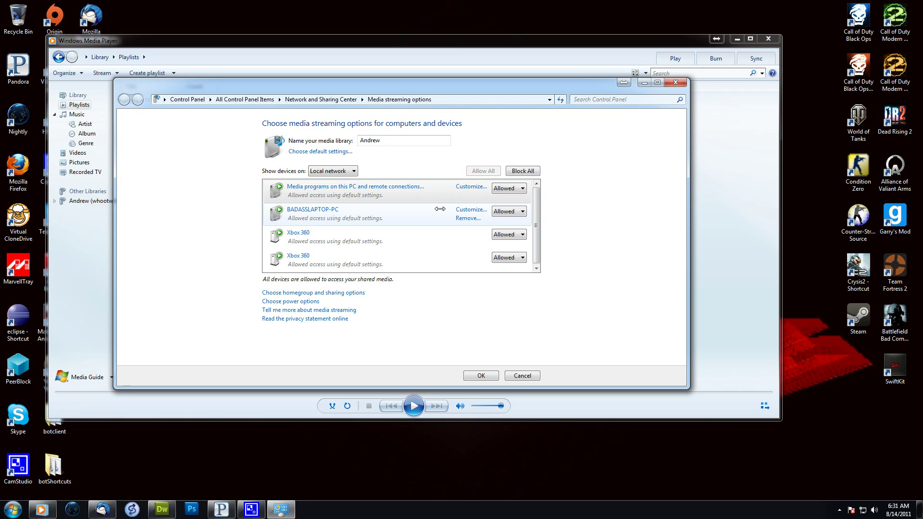
pyautogui.click(494, 378)
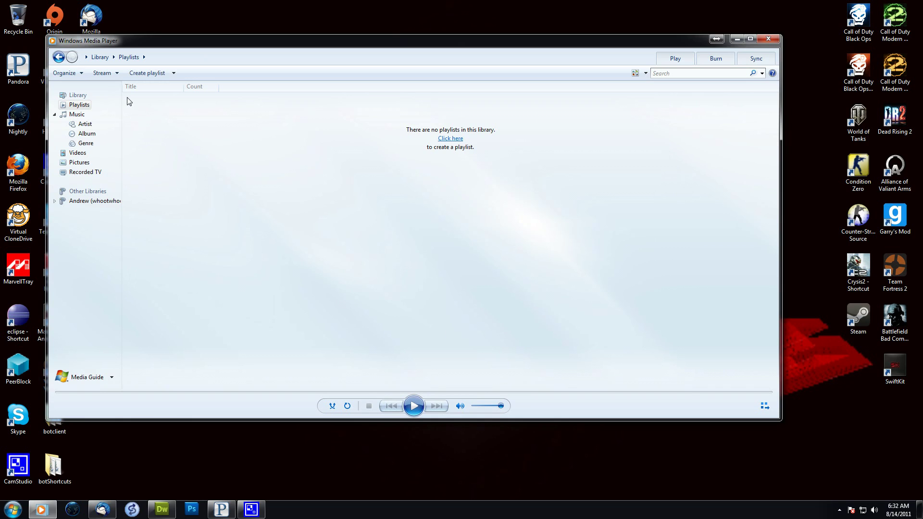
# Try to include the "good" folder from Local Disk (C:) in the Videos library locations
pyautogui.click(65, 73)
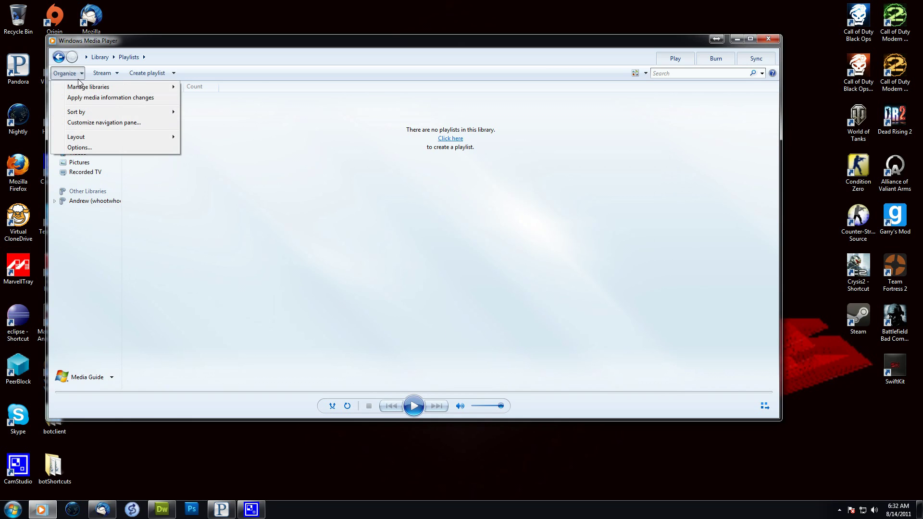
pyautogui.moveTo(79, 88)
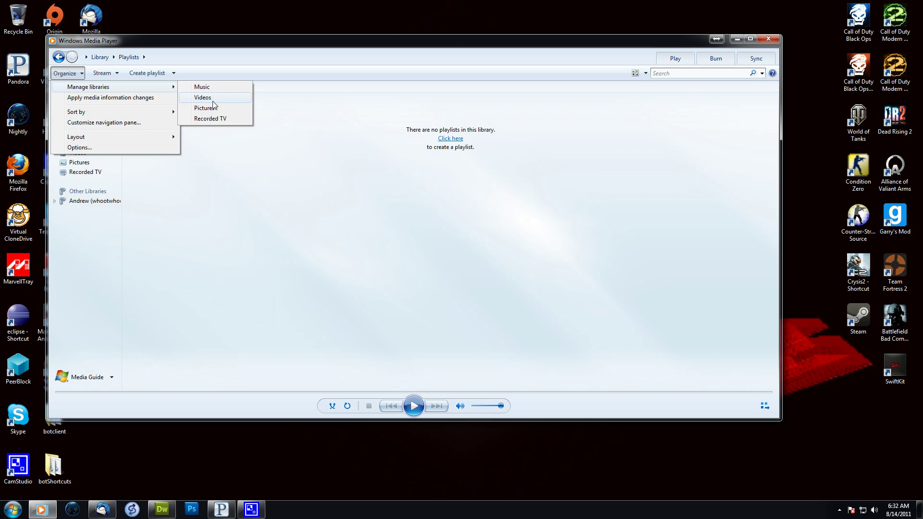
pyautogui.click(215, 102)
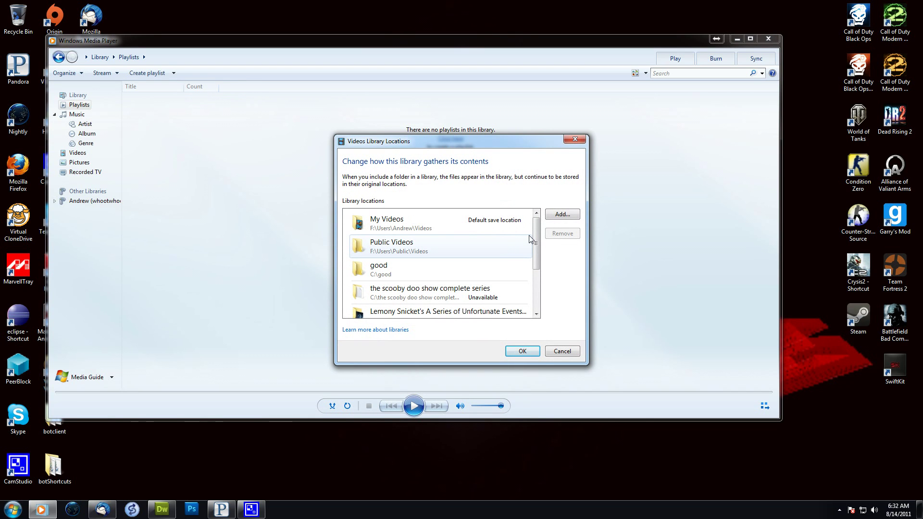
pyautogui.click(556, 215)
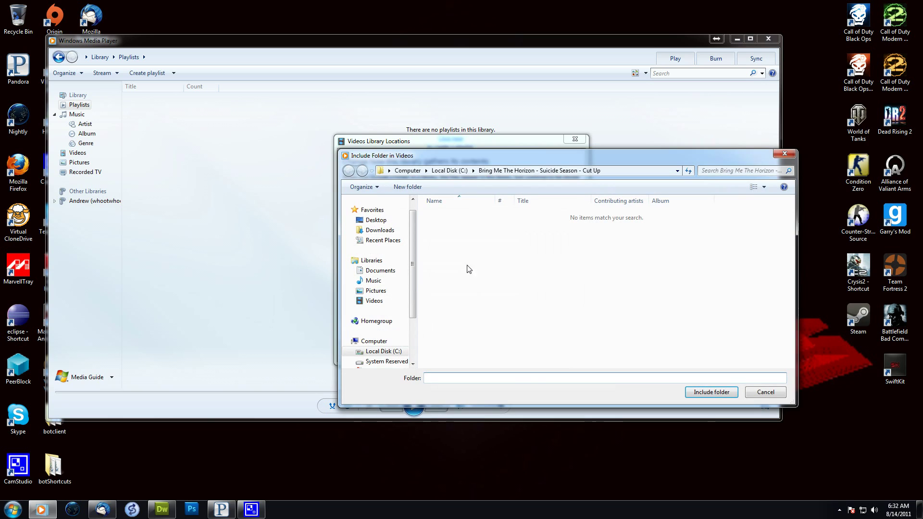
pyautogui.moveTo(527, 162); pyautogui.dragTo(353, 105)
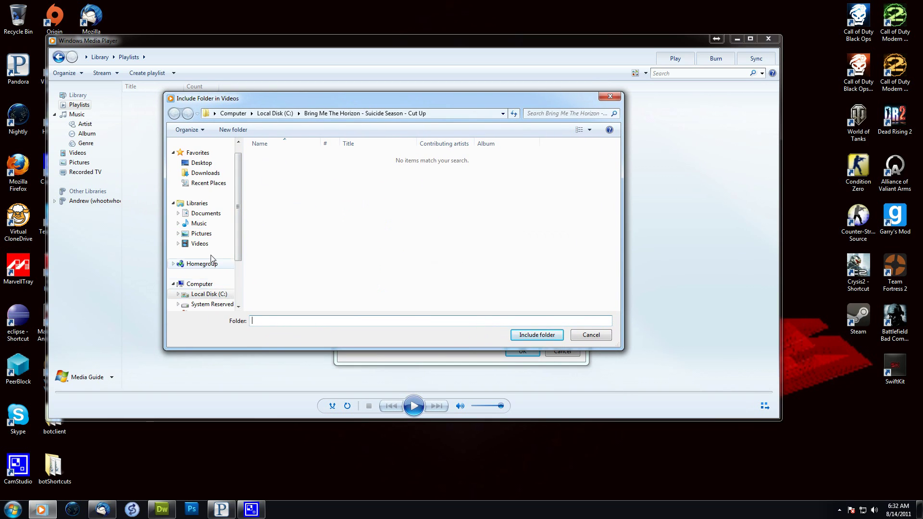
pyautogui.moveTo(238, 184); pyautogui.dragTo(237, 220)
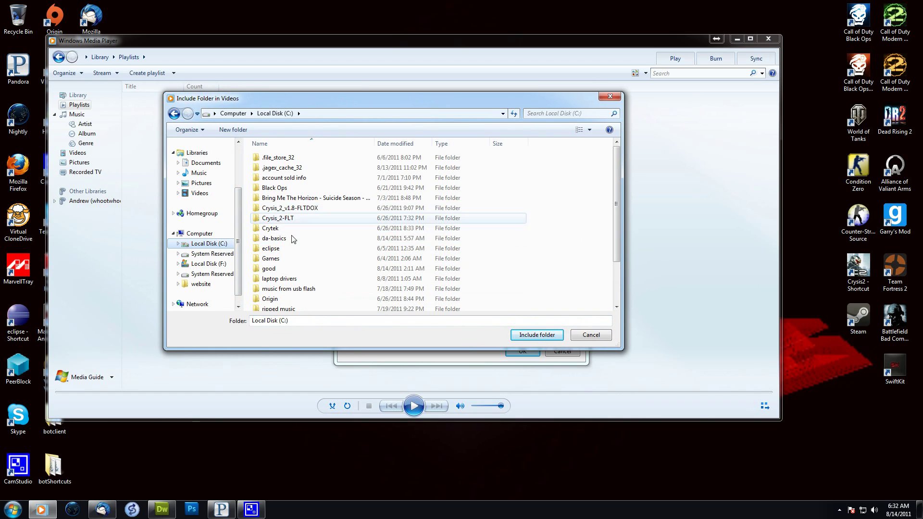
pyautogui.click(288, 269)
pyautogui.click(536, 335)
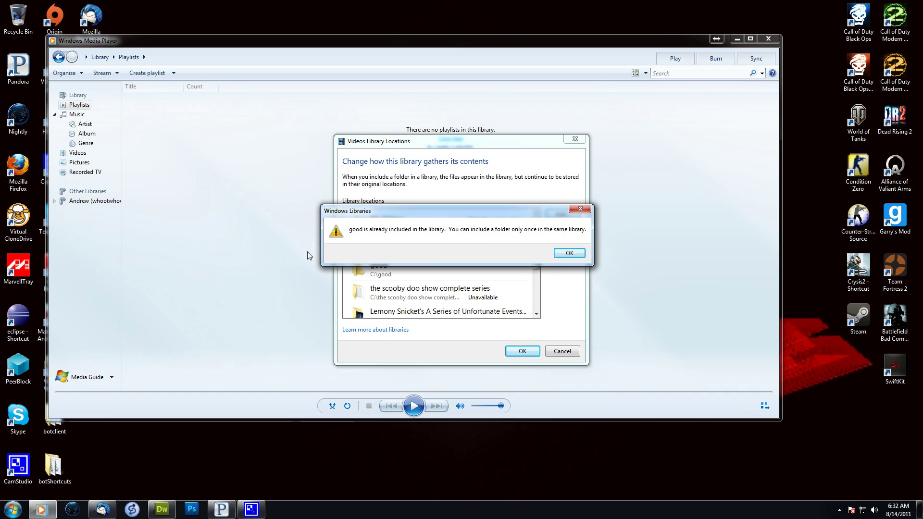
pyautogui.click(569, 253)
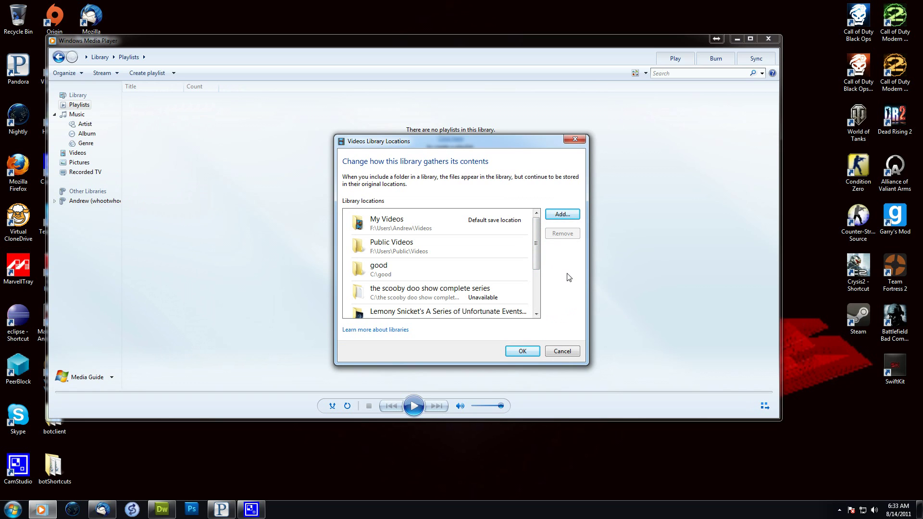
pyautogui.click(518, 353)
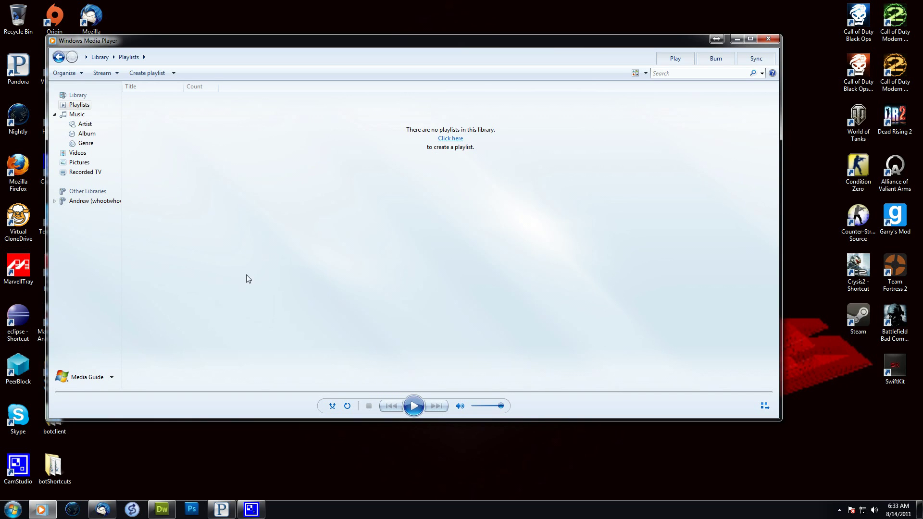
# Browse all videos in the Videos library and close the player
pyautogui.click(76, 152)
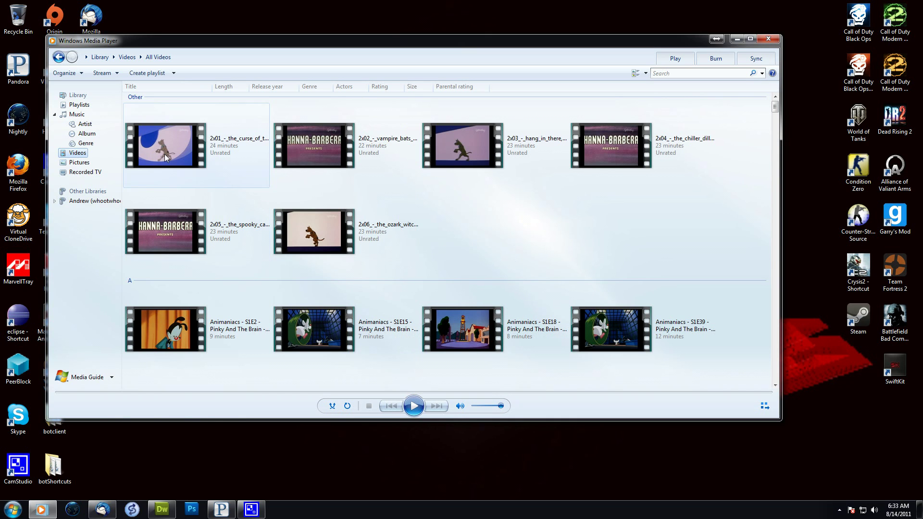
pyautogui.scroll(-5, 728, 253)
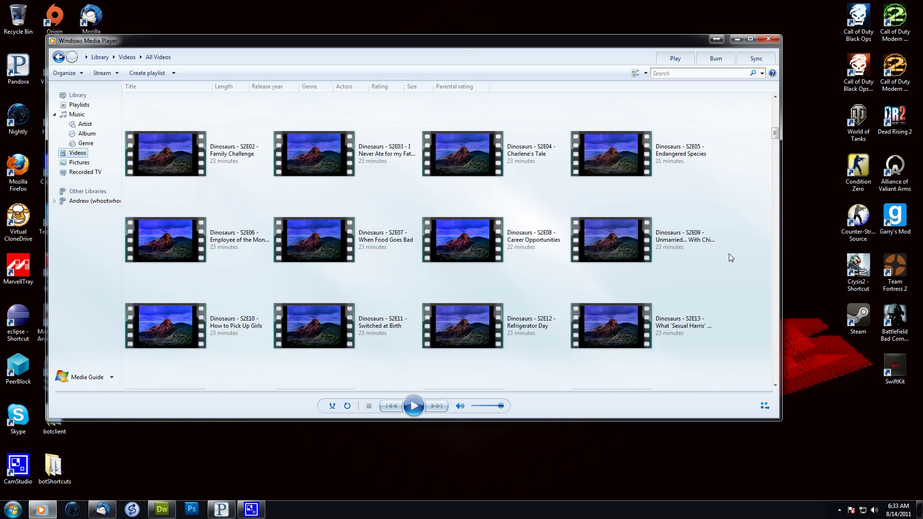
pyautogui.scroll(-10, 729, 253)
pyautogui.scroll(10, 716, 214)
pyautogui.scroll(7, 720, 208)
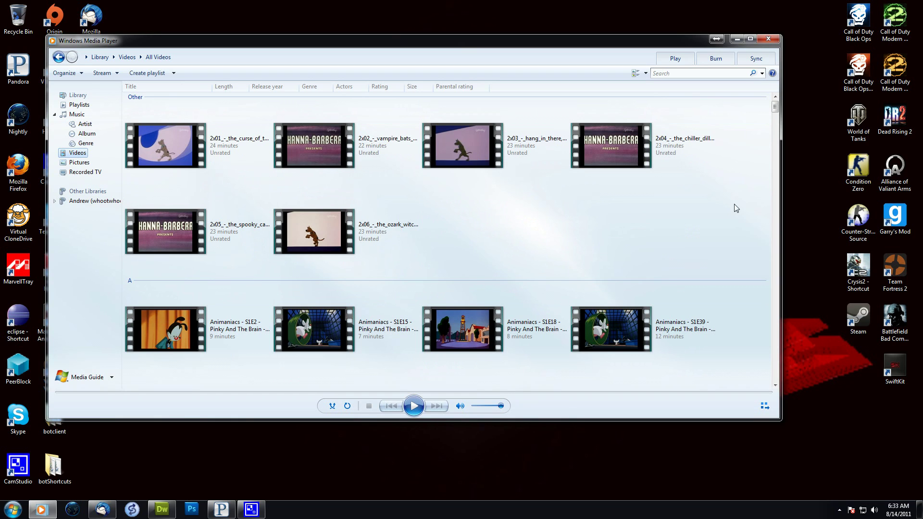
pyautogui.click(768, 38)
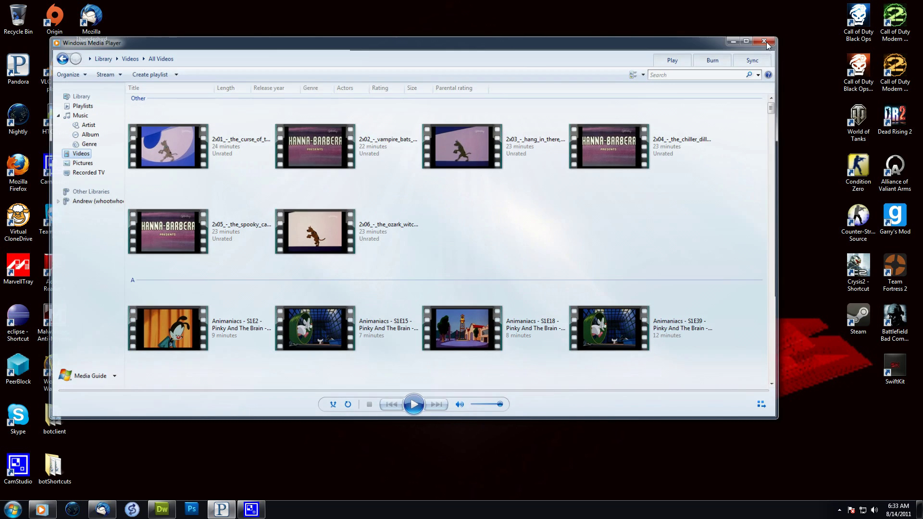